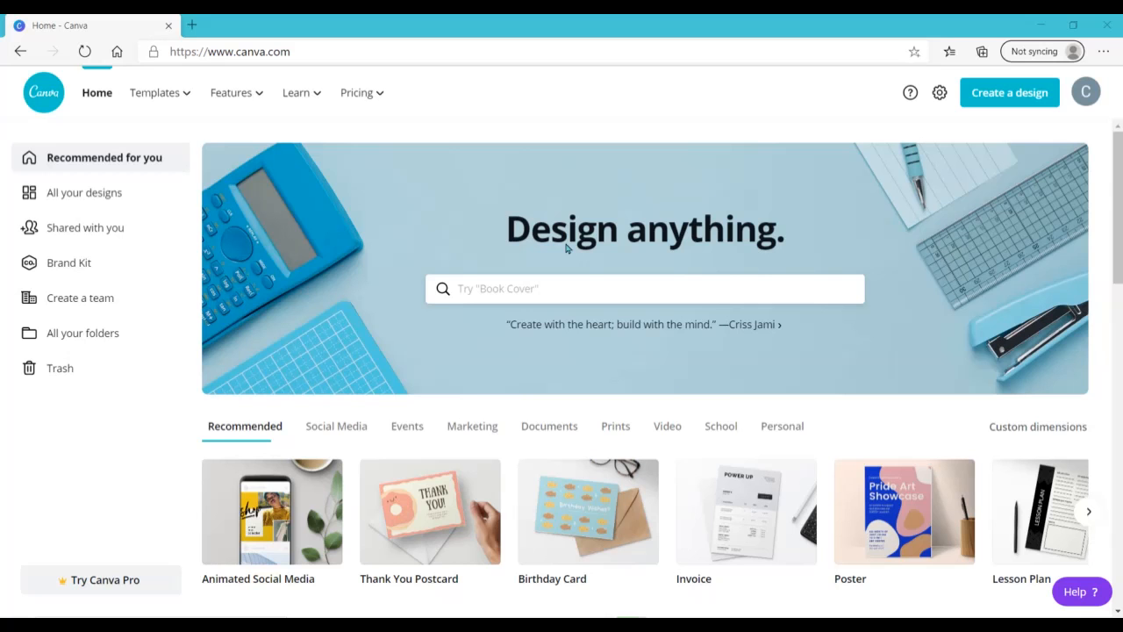
# Create a blank 14.8 × 10.5 cm Card design from the Prints category
pyautogui.click(616, 427)
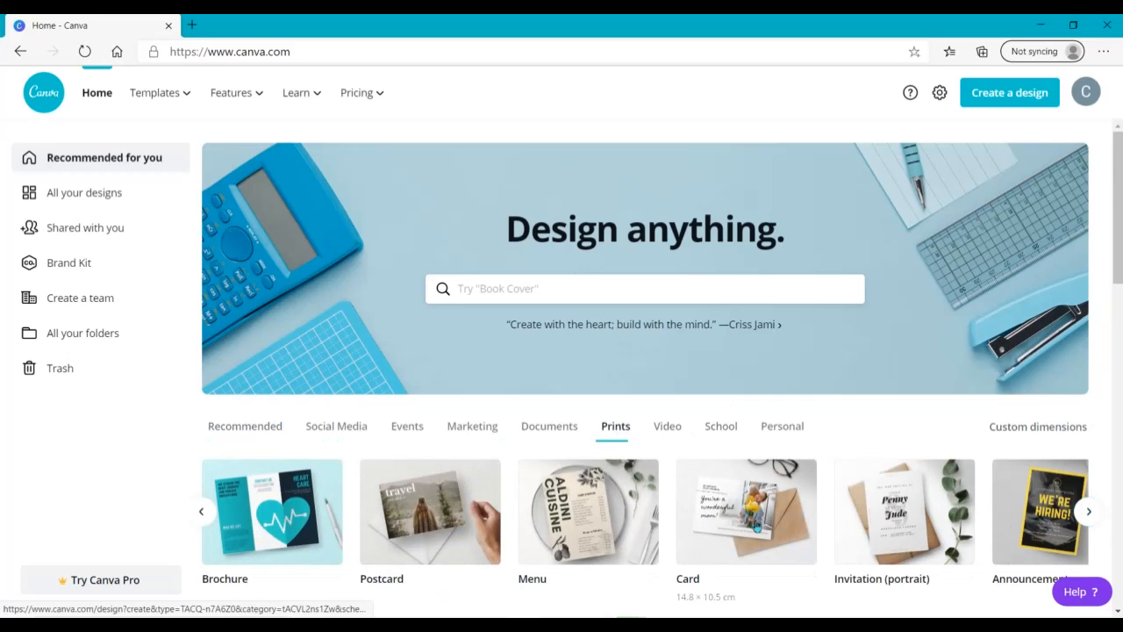
pyautogui.click(757, 526)
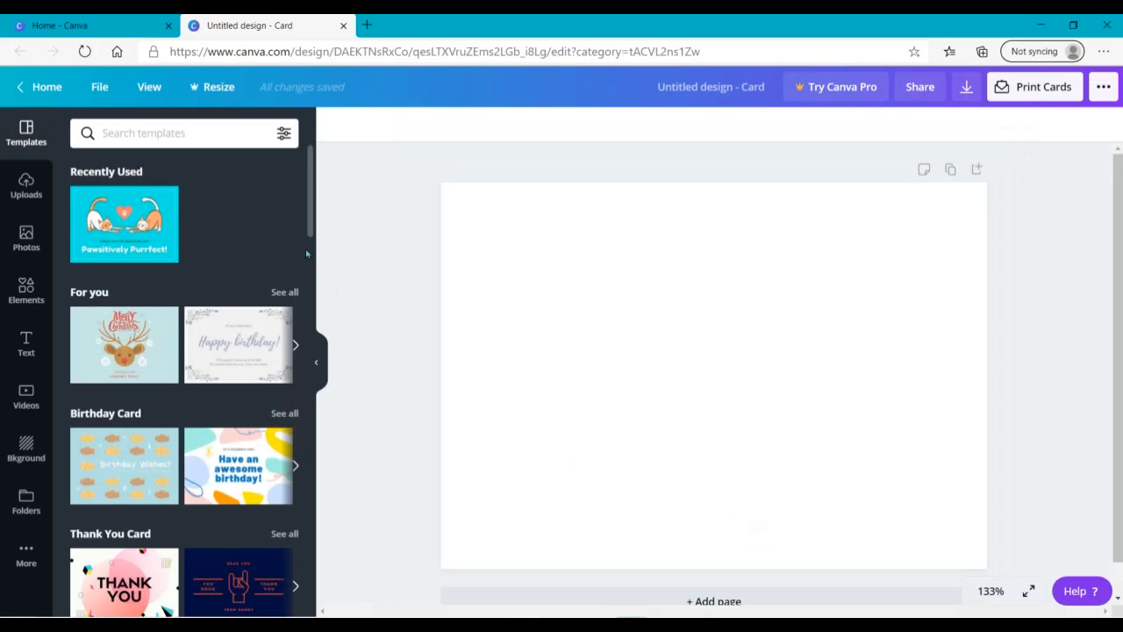
# Browse the card templates and apply the "Happy Administrative Professionals Day" template from the Days & events cards
pyautogui.moveTo(308, 230); pyautogui.dragTo(290, 420)
pyautogui.scroll(-10, 290, 420)
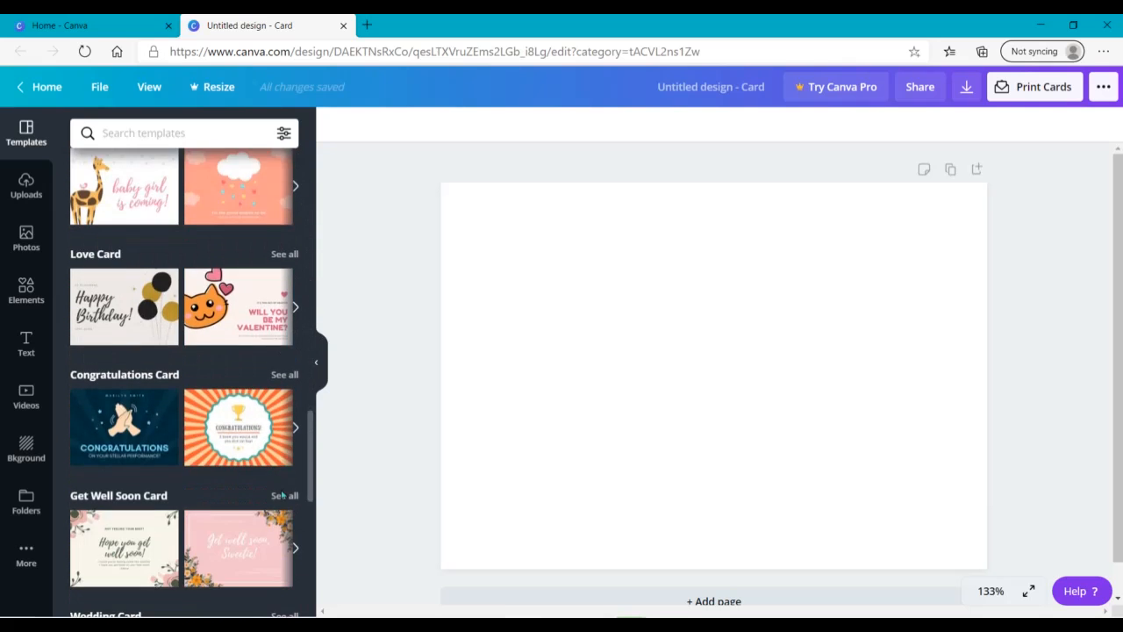
pyautogui.scroll(-4, 279, 577)
pyautogui.scroll(1, 270, 604)
pyautogui.scroll(3, 269, 592)
pyautogui.scroll(6, 266, 579)
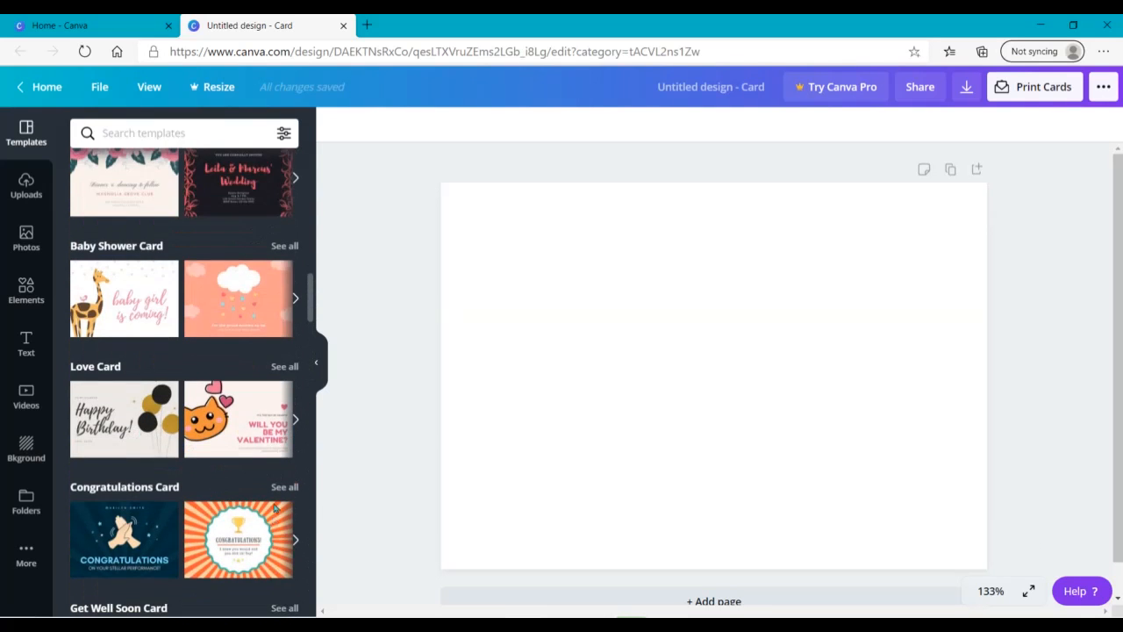
pyautogui.scroll(6, 274, 521)
pyautogui.scroll(-1, 275, 479)
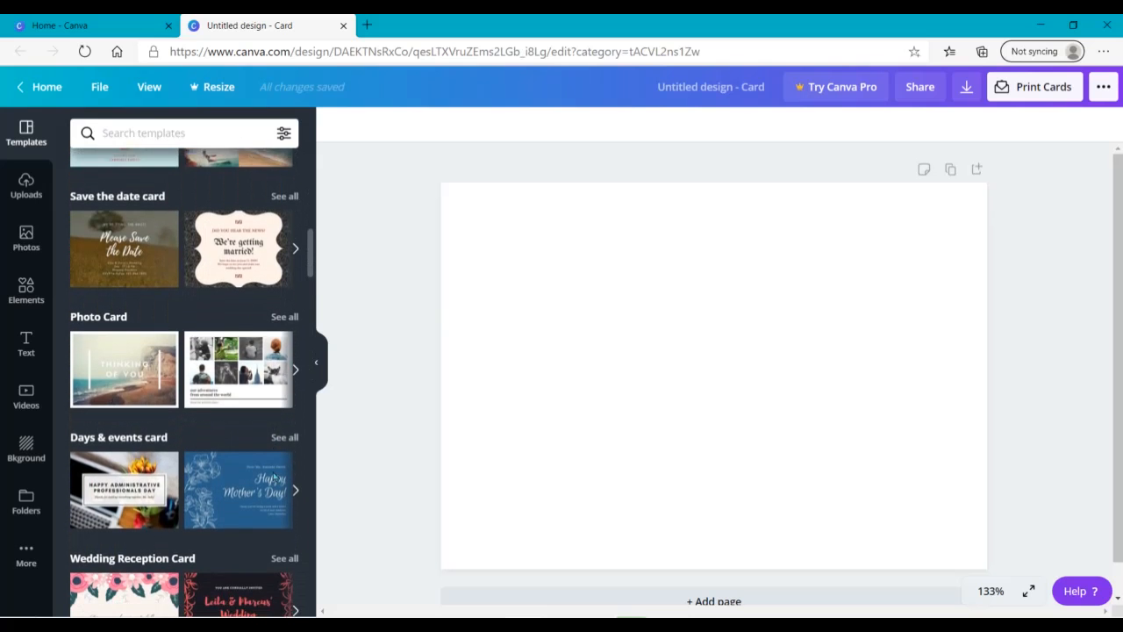
pyautogui.click(162, 494)
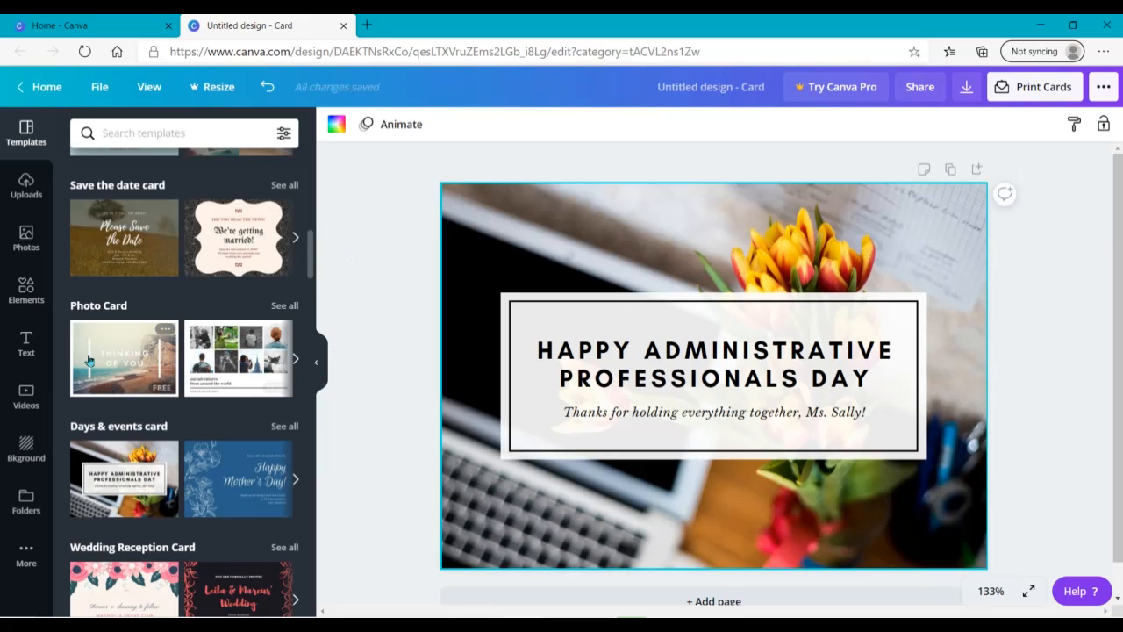
# Search the video library for "train" and clear the search
pyautogui.click(23, 400)
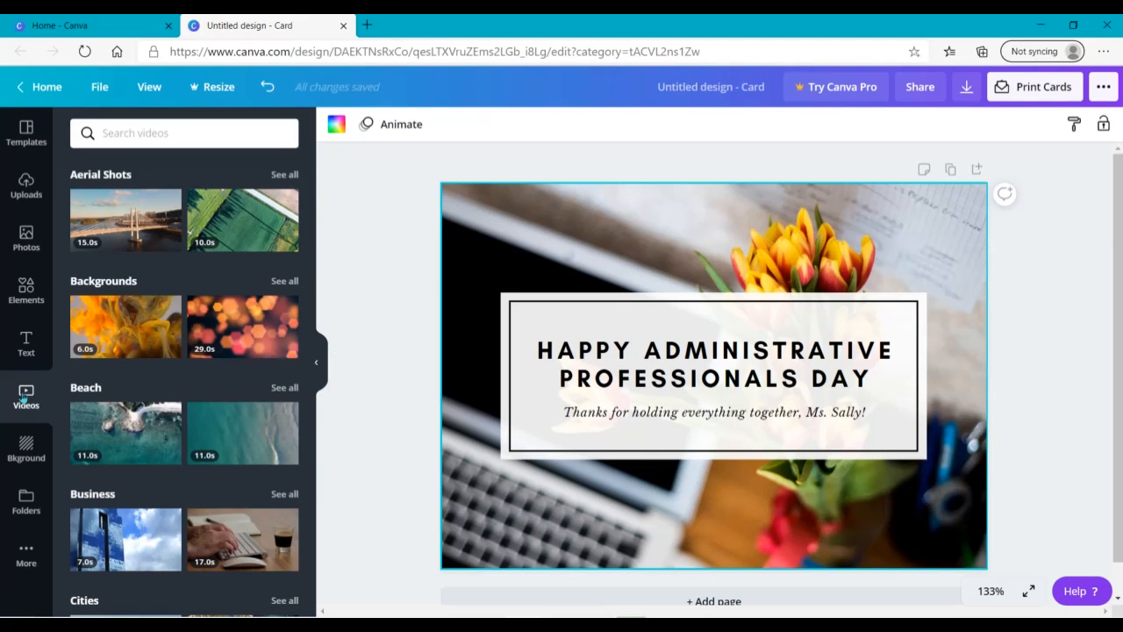
pyautogui.moveTo(312, 243); pyautogui.dragTo(275, 115)
pyautogui.click(227, 135)
pyautogui.write('tr')
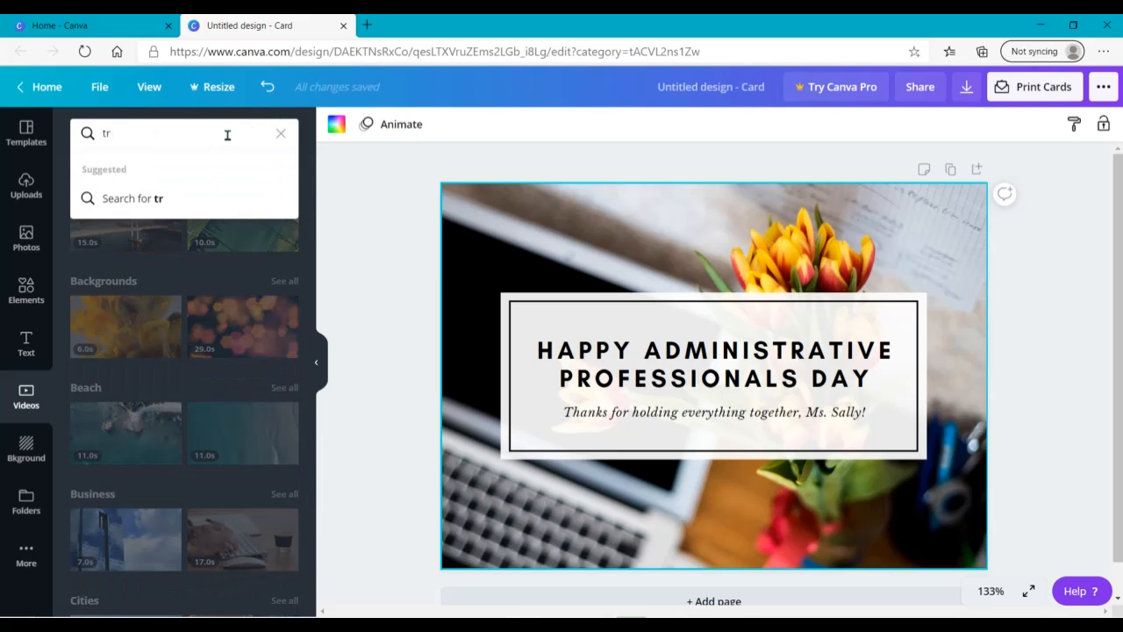
pyautogui.write('ain')
pyautogui.press('Return')
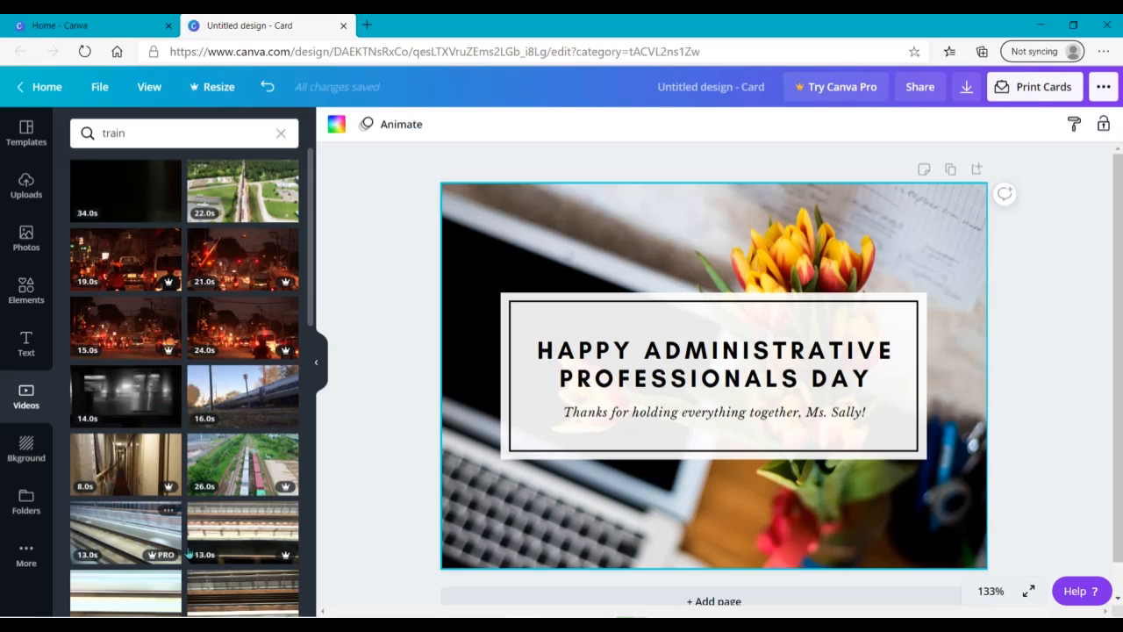
pyautogui.click(280, 133)
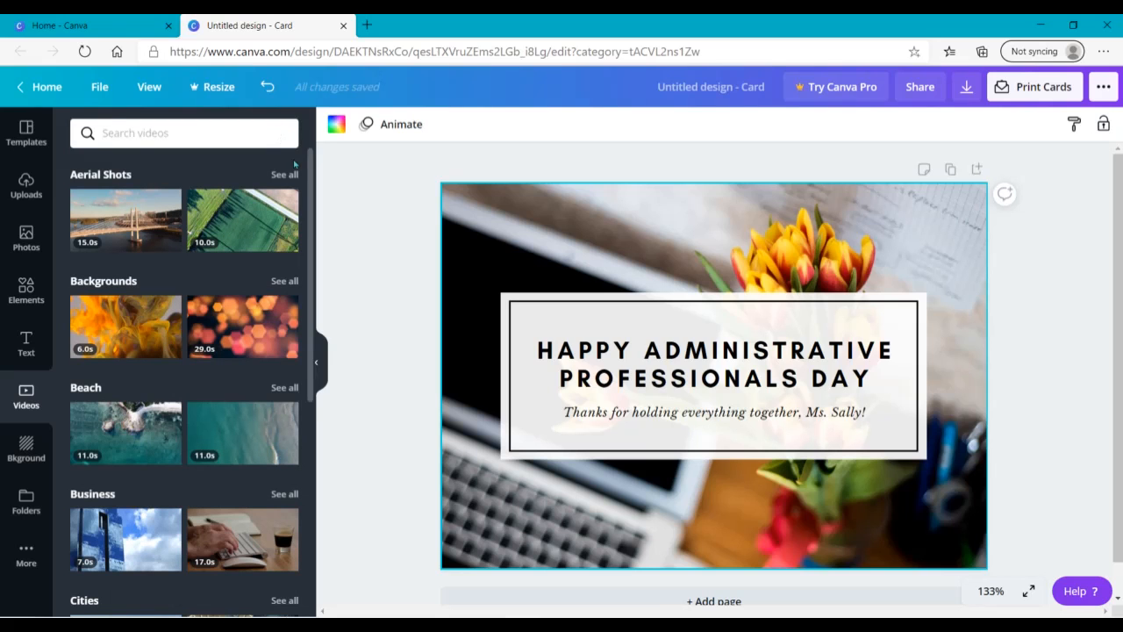
# Replace the card's background photo with the 25-second sunset clip from the Beach videos
pyautogui.click(285, 387)
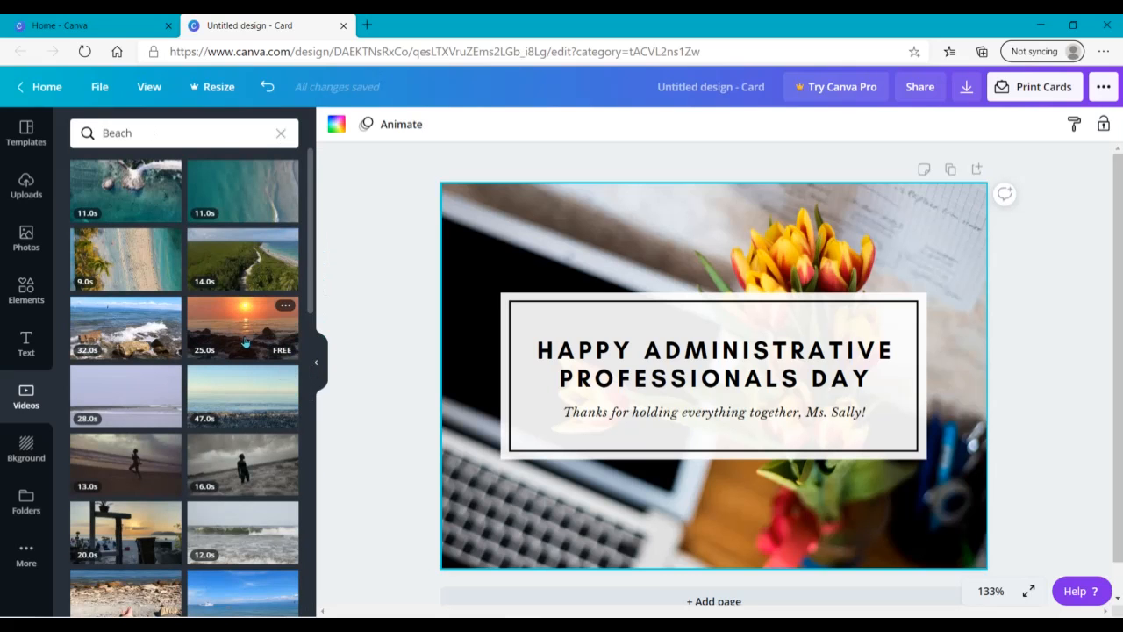
pyautogui.moveTo(246, 342); pyautogui.dragTo(509, 243)
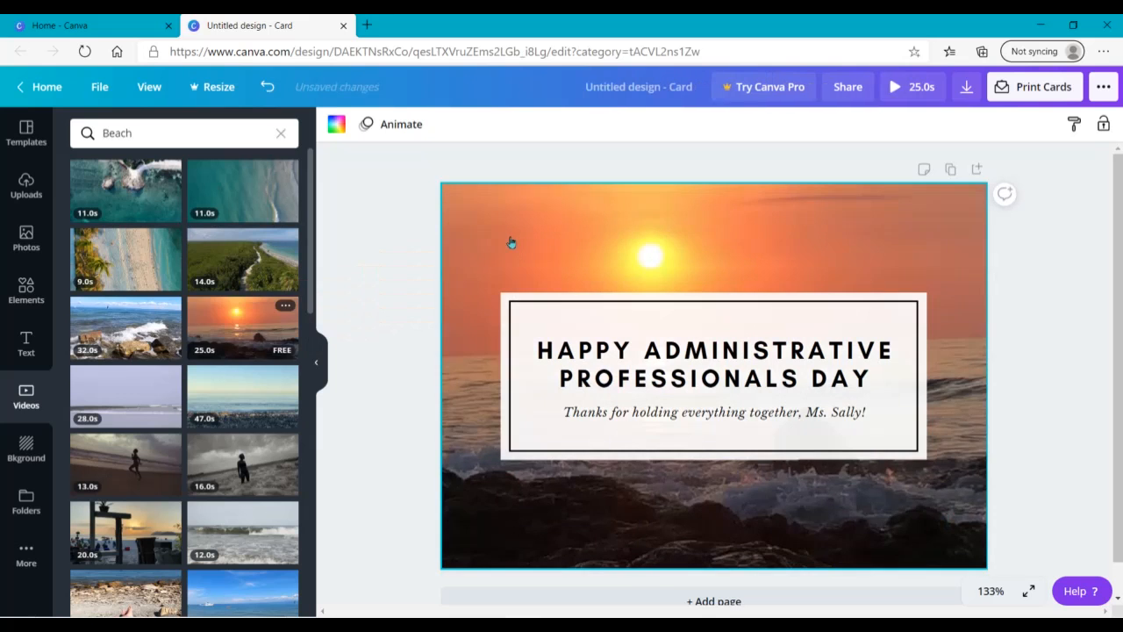
pyautogui.click(282, 132)
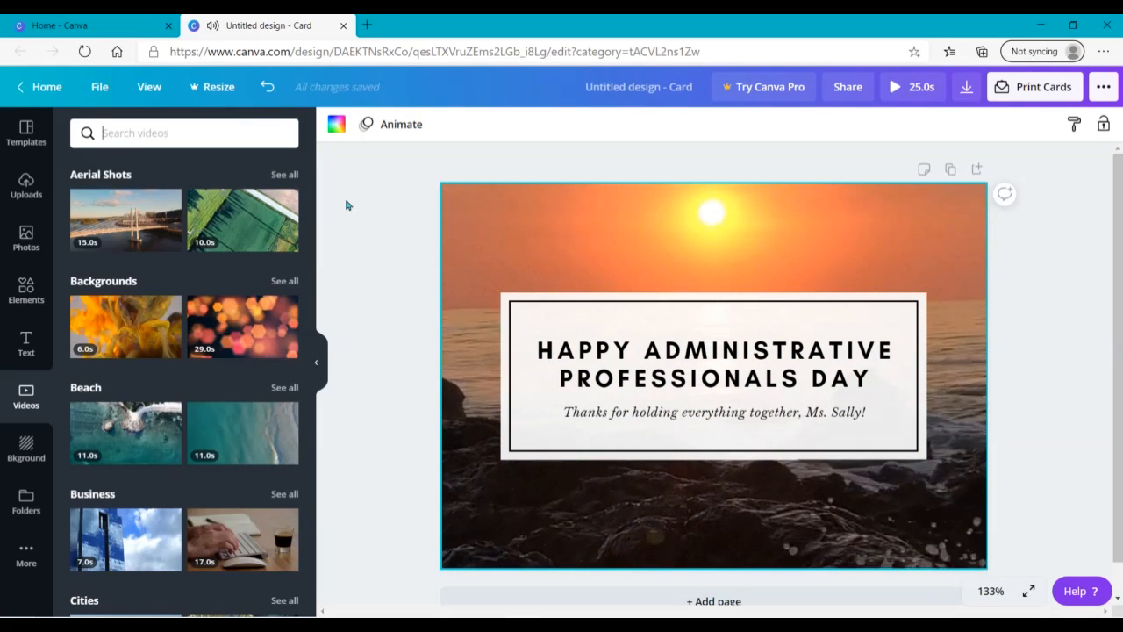
# Examine the background video's volume and trim settings without changing them
pyautogui.click(735, 216)
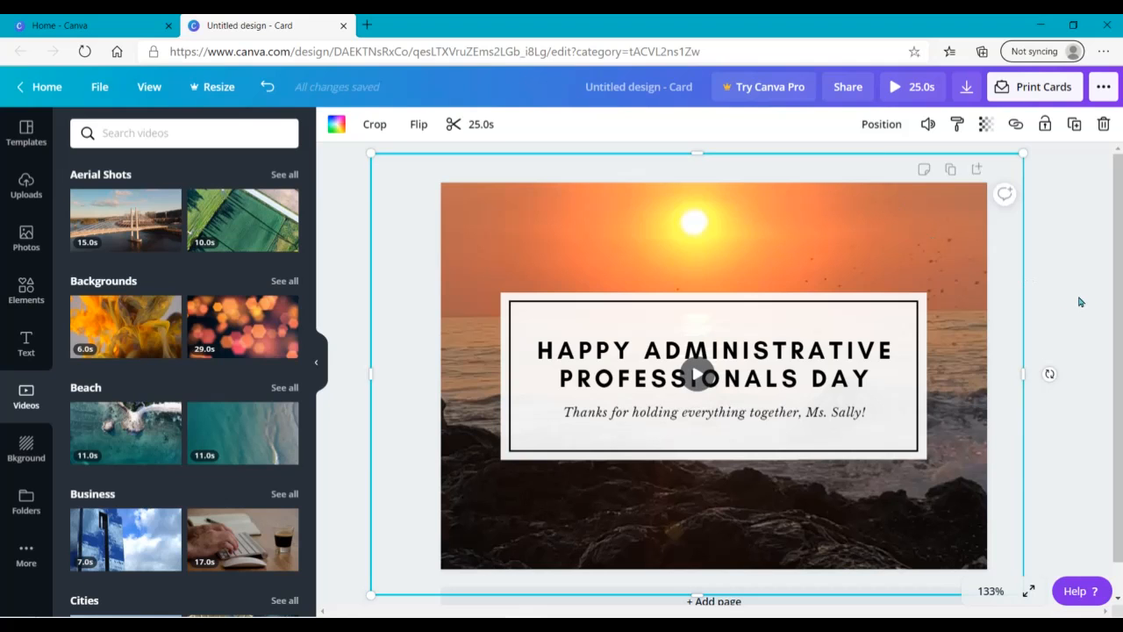
pyautogui.click(927, 123)
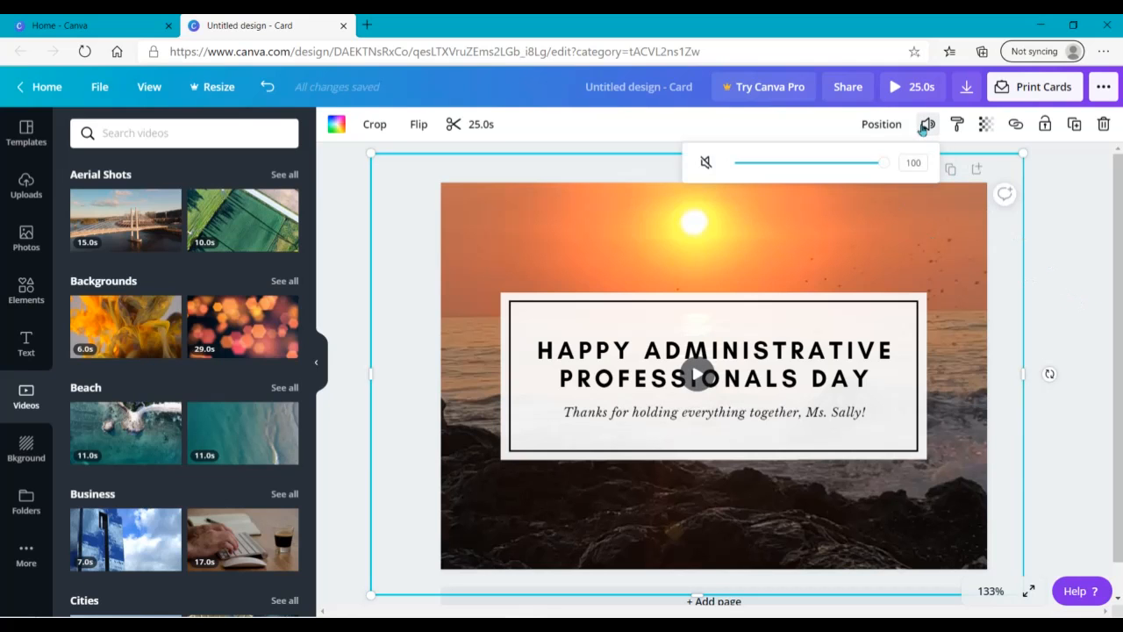
pyautogui.click(675, 141)
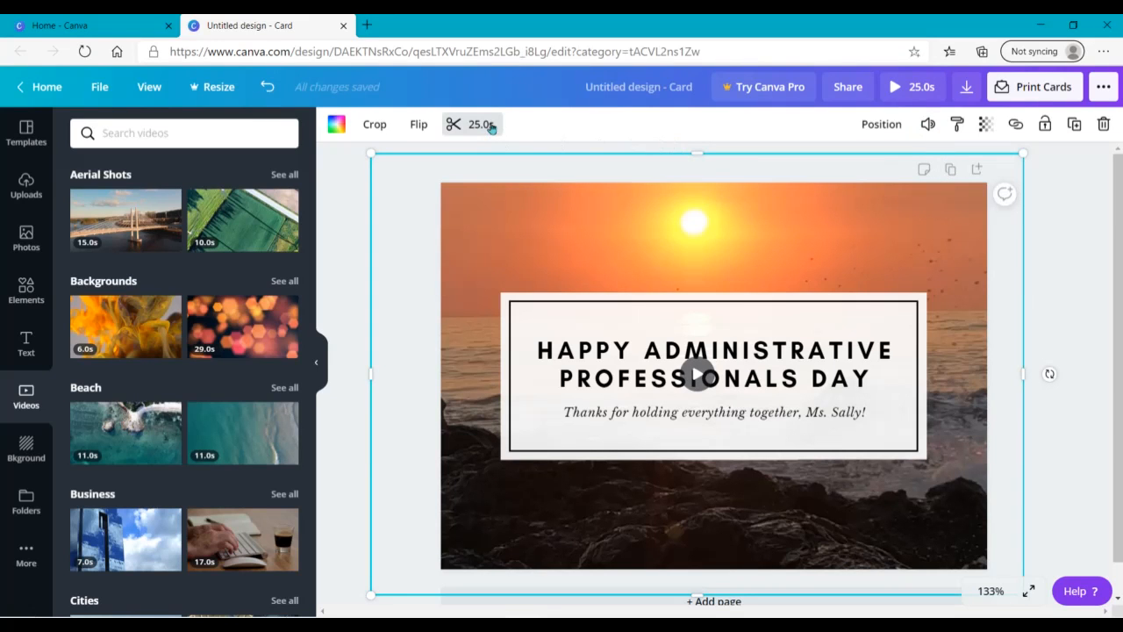
pyautogui.click(490, 124)
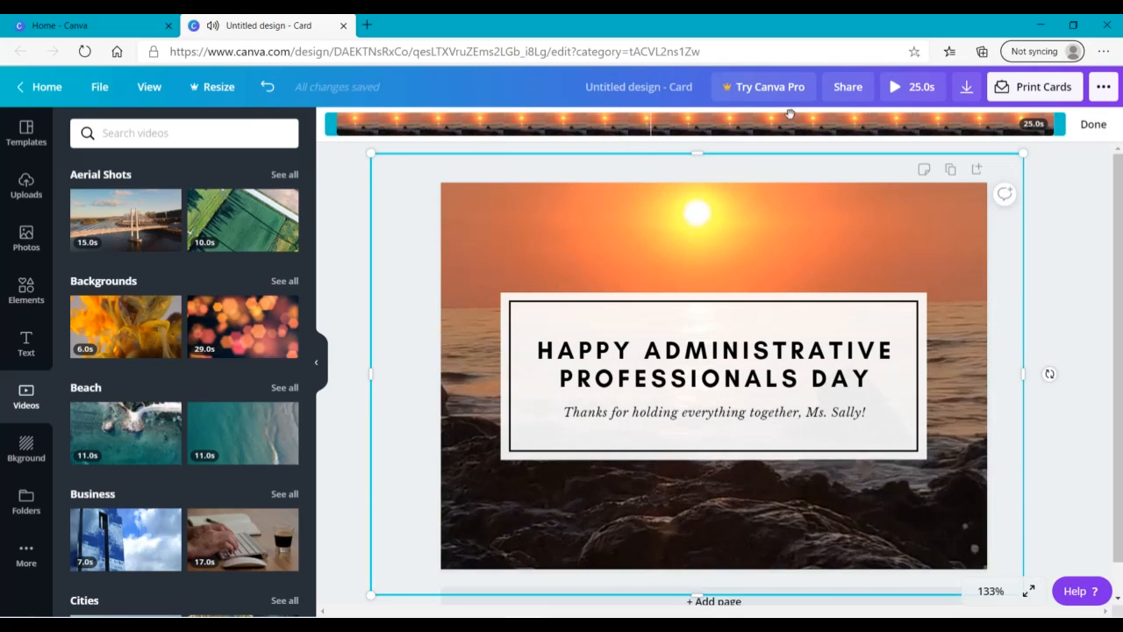
pyautogui.click(1088, 125)
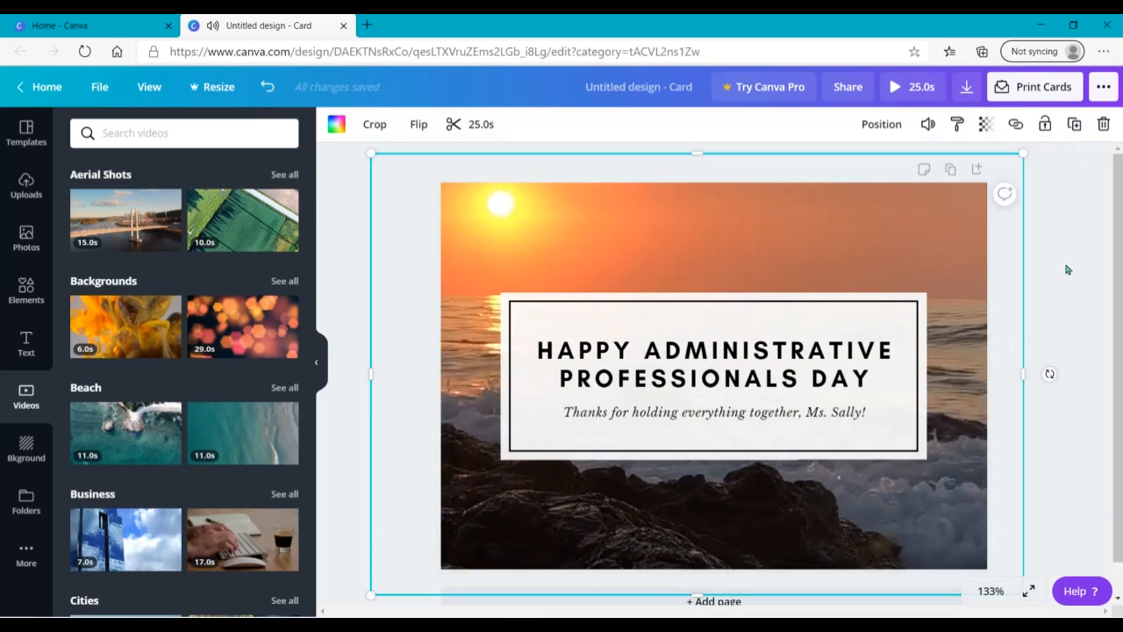
pyautogui.press('Escape')
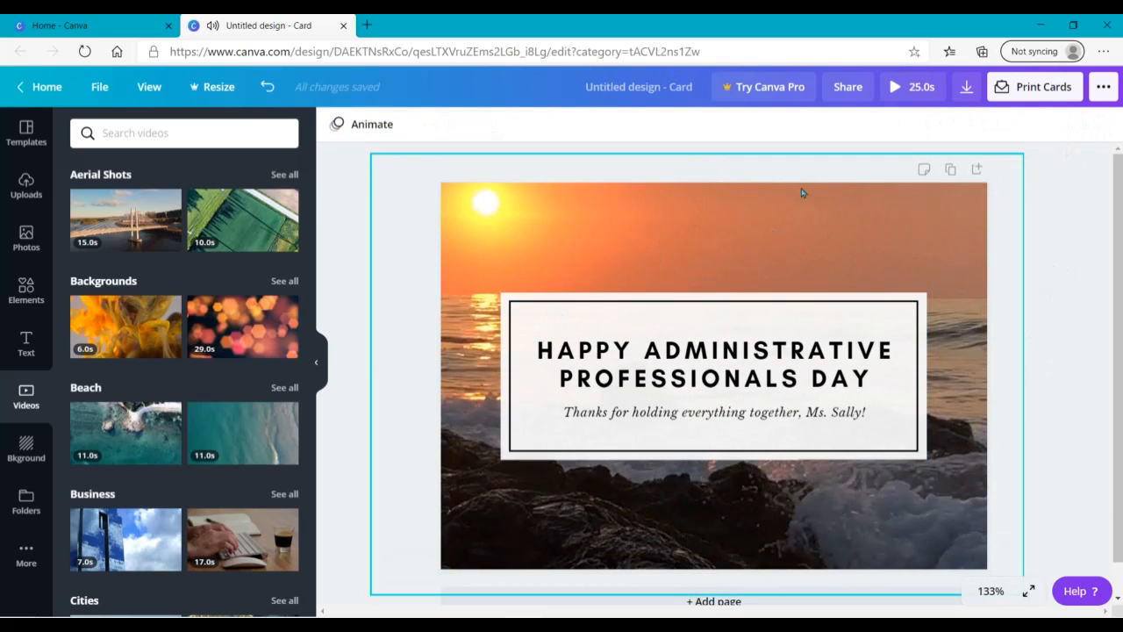
# Try flipping the background video horizontally and vertically, and flip it back to its original orientation
pyautogui.click(865, 229)
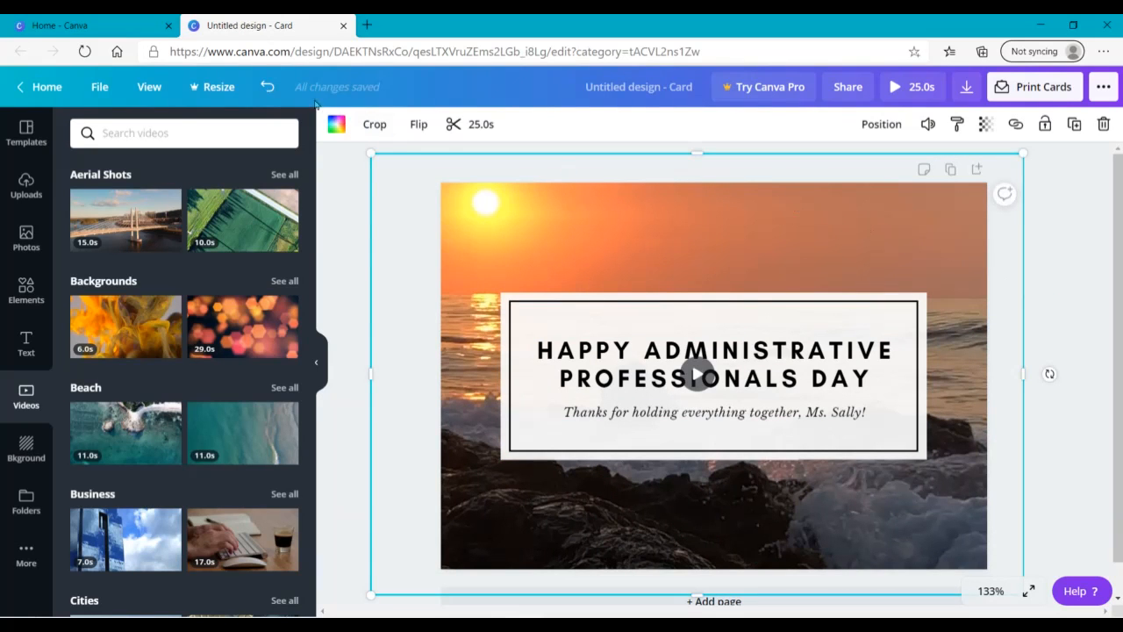
pyautogui.click(421, 126)
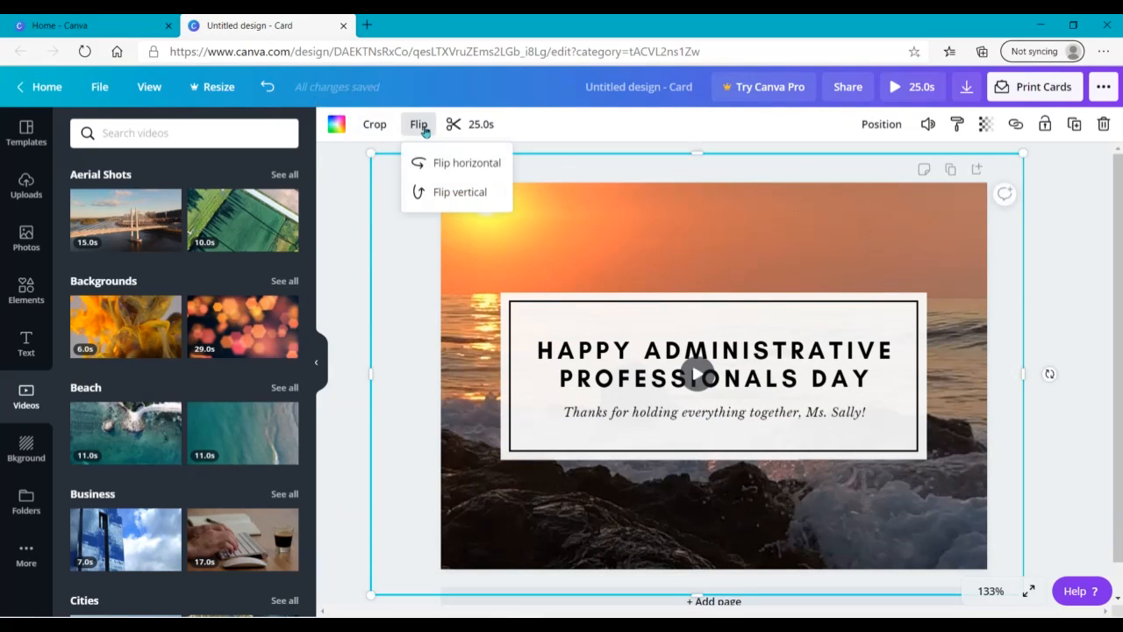
pyautogui.click(449, 164)
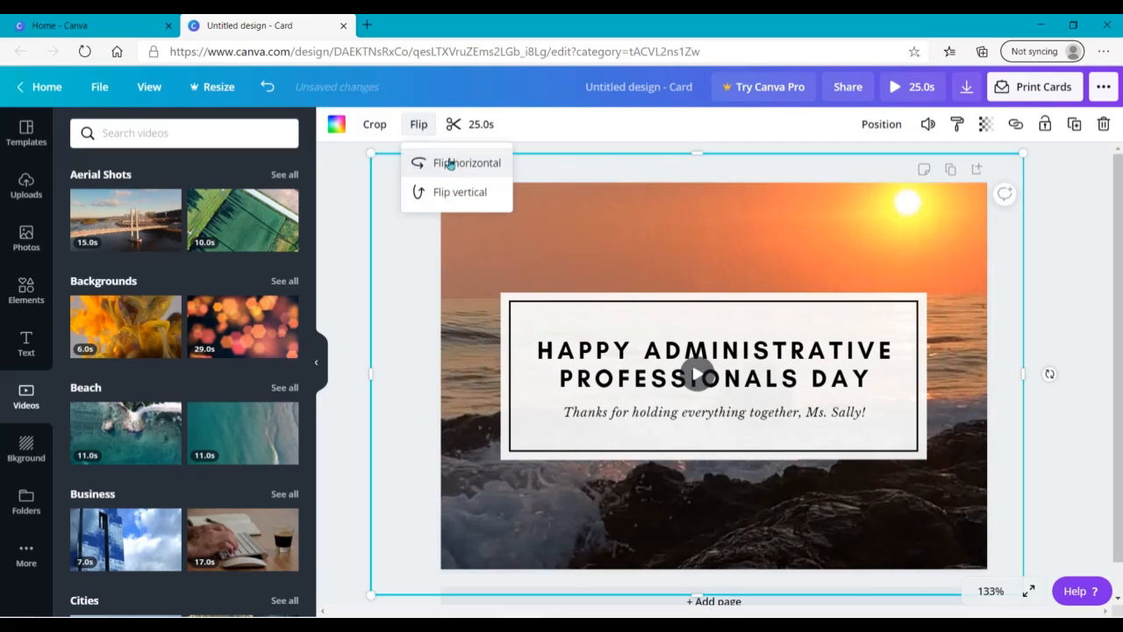
pyautogui.click(453, 192)
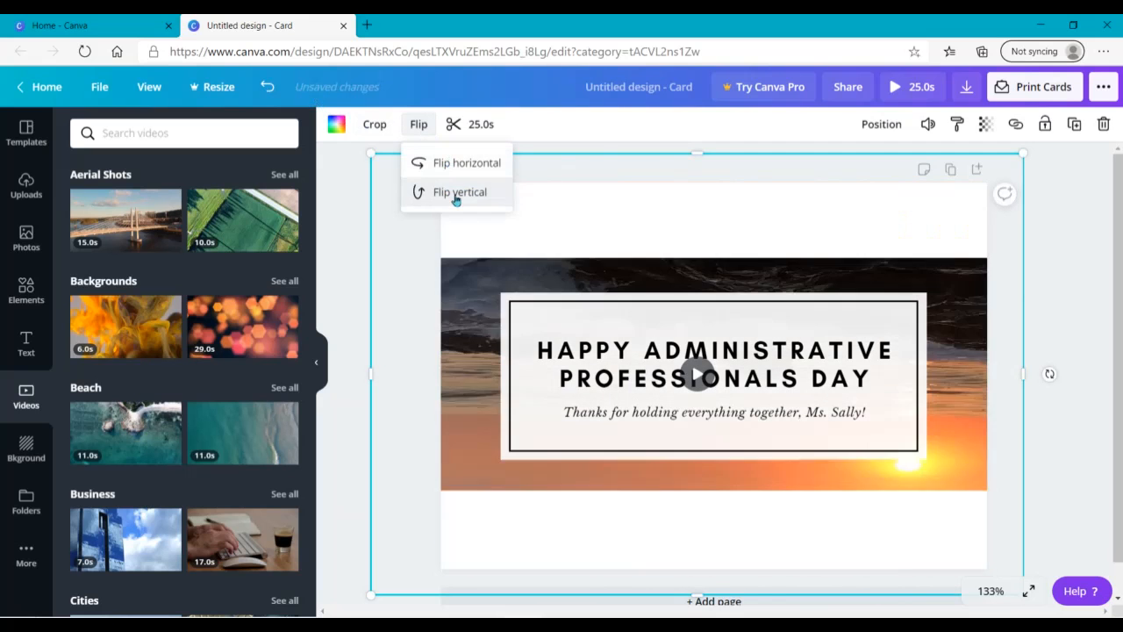
pyautogui.click(476, 164)
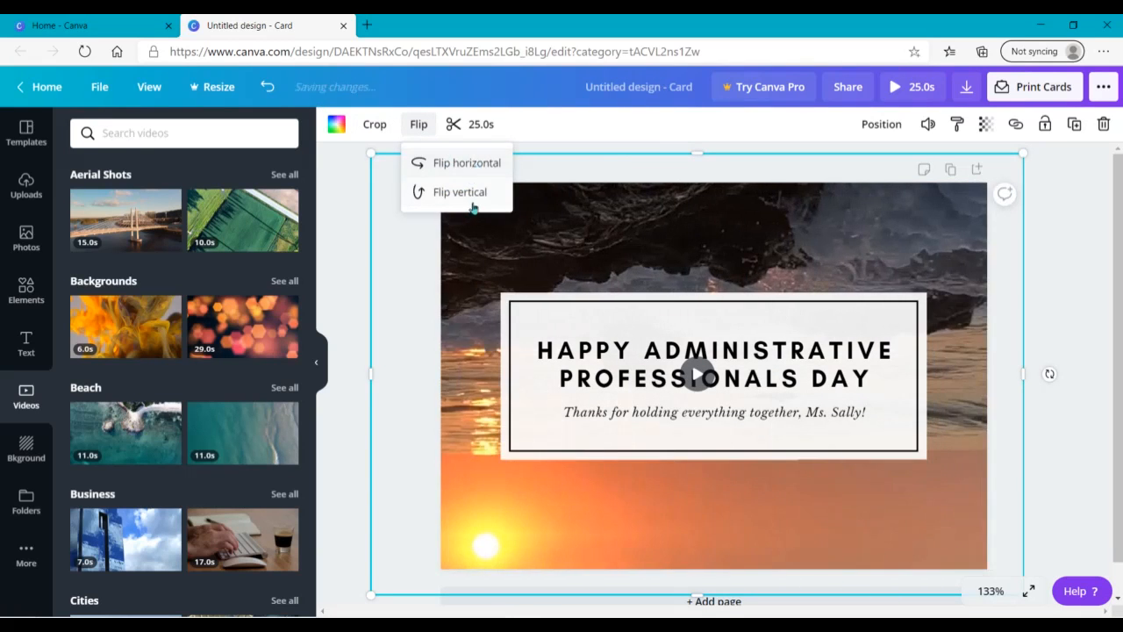
pyautogui.click(452, 193)
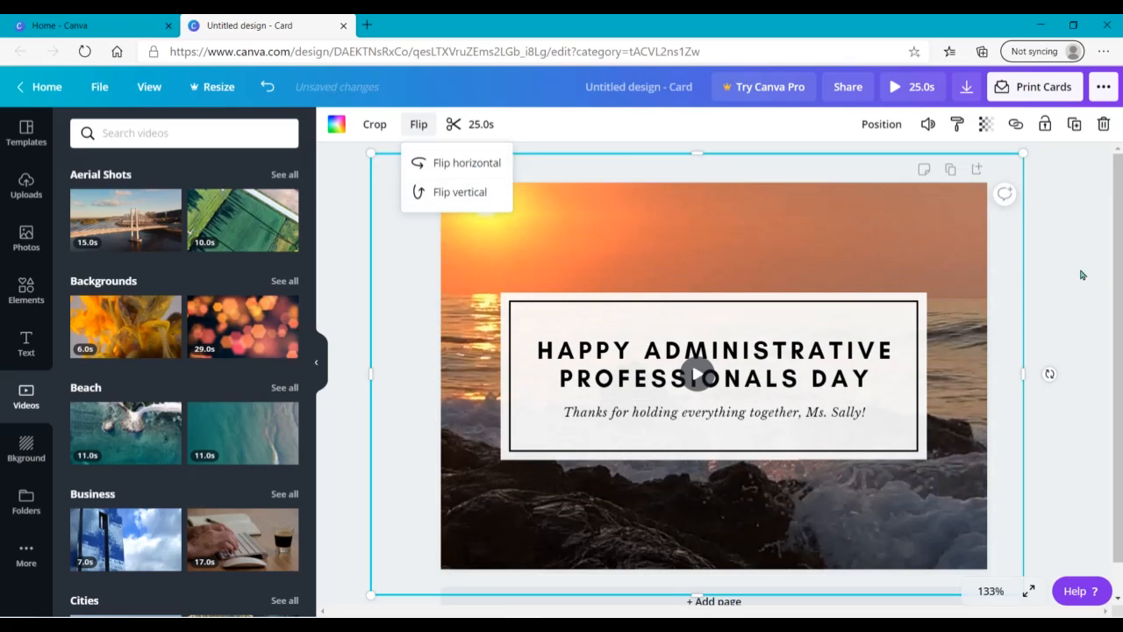
pyautogui.click(1047, 224)
# Look at the background video's transparency setting
pyautogui.click(884, 274)
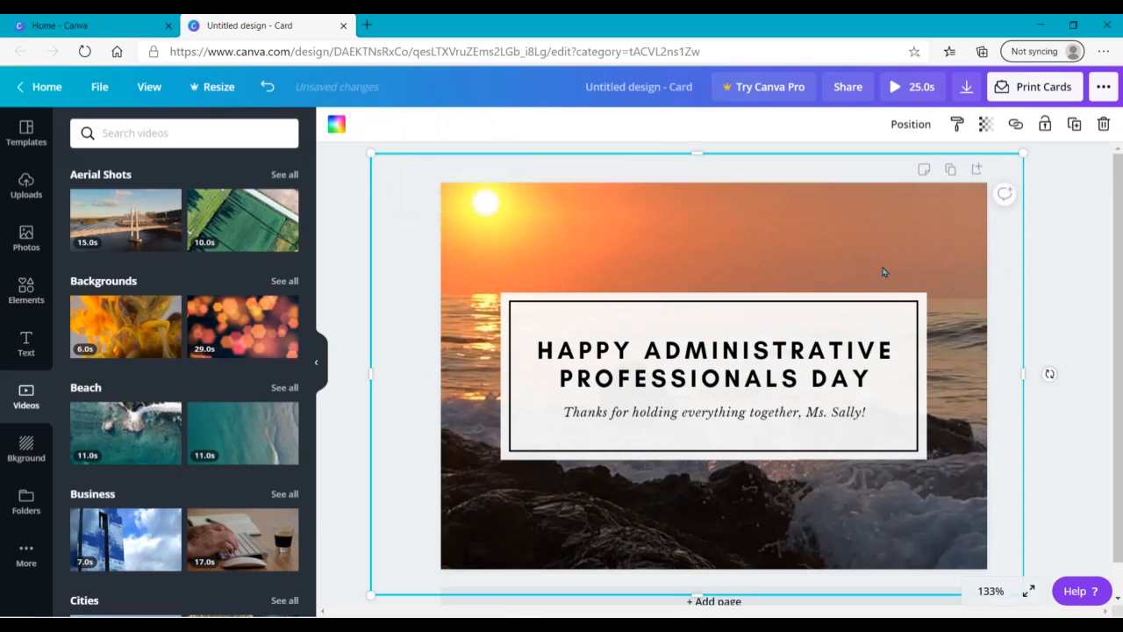
pyautogui.click(987, 126)
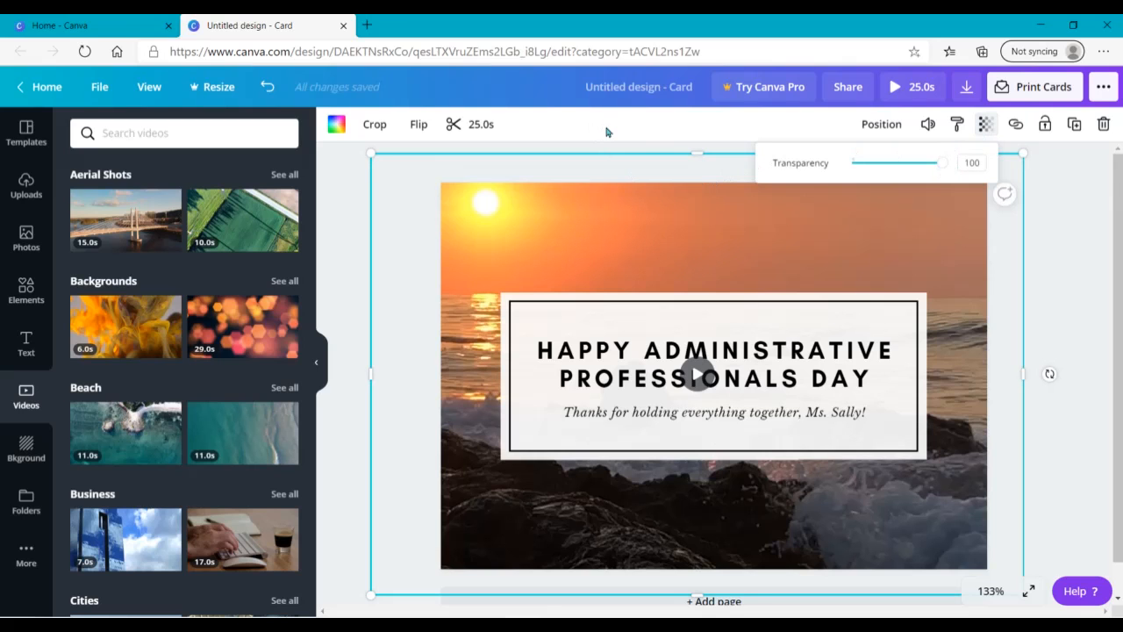
pyautogui.click(688, 240)
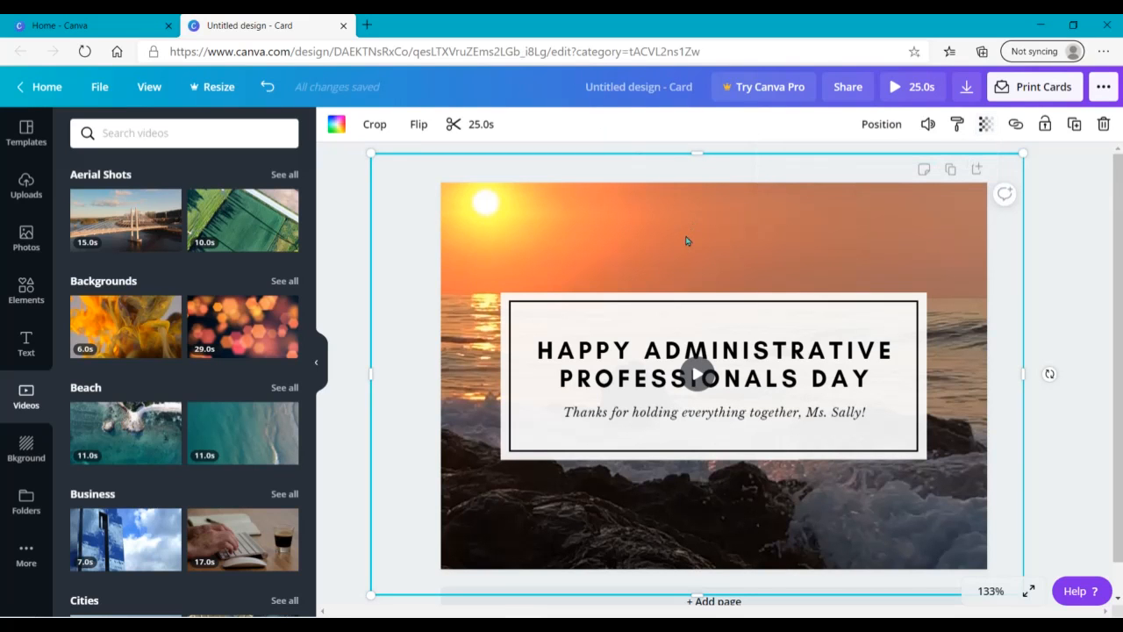
# Mute the background video by lowering its volume to 0
pyautogui.click(928, 124)
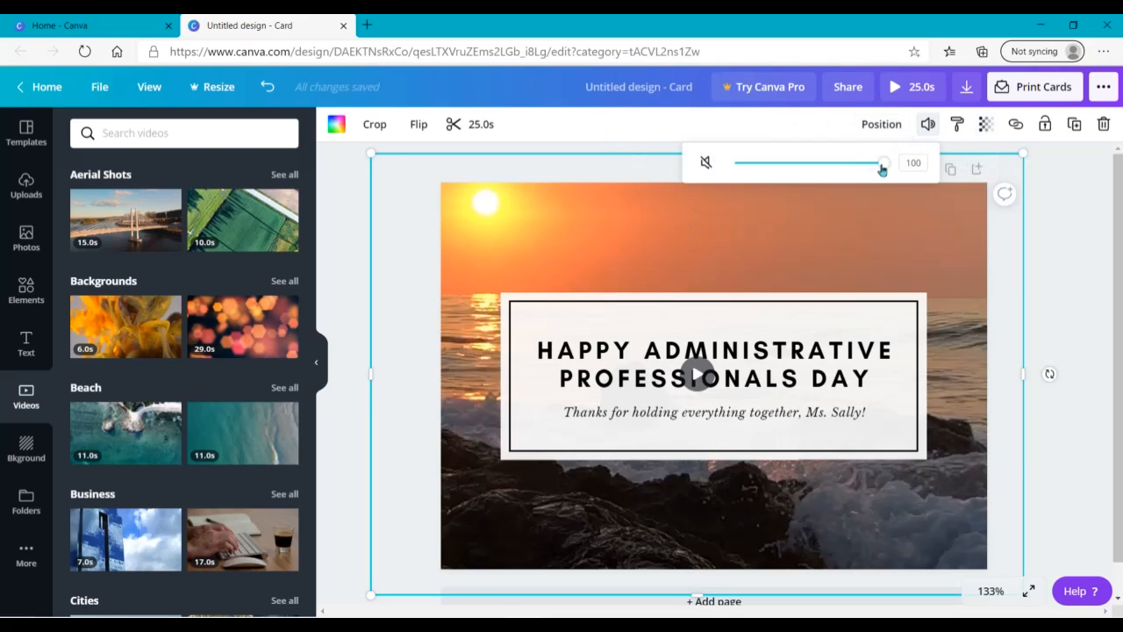
pyautogui.moveTo(885, 171); pyautogui.dragTo(706, 169)
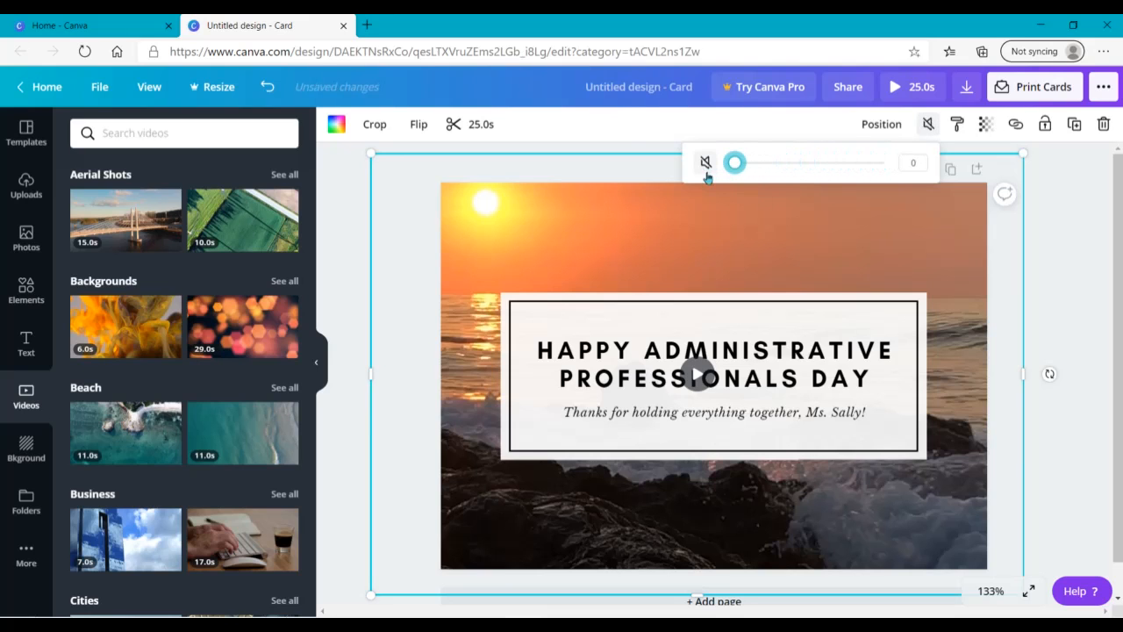
pyautogui.click(614, 146)
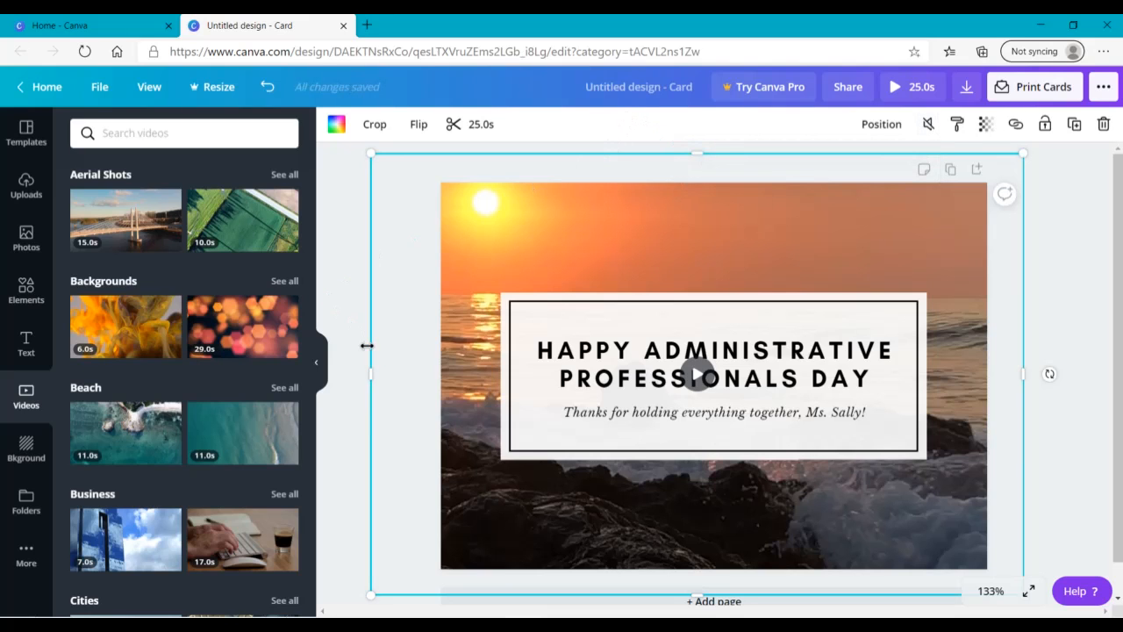
pyautogui.click(321, 293)
# Look through the Music library's audio tracks and return to the video library
pyautogui.click(27, 561)
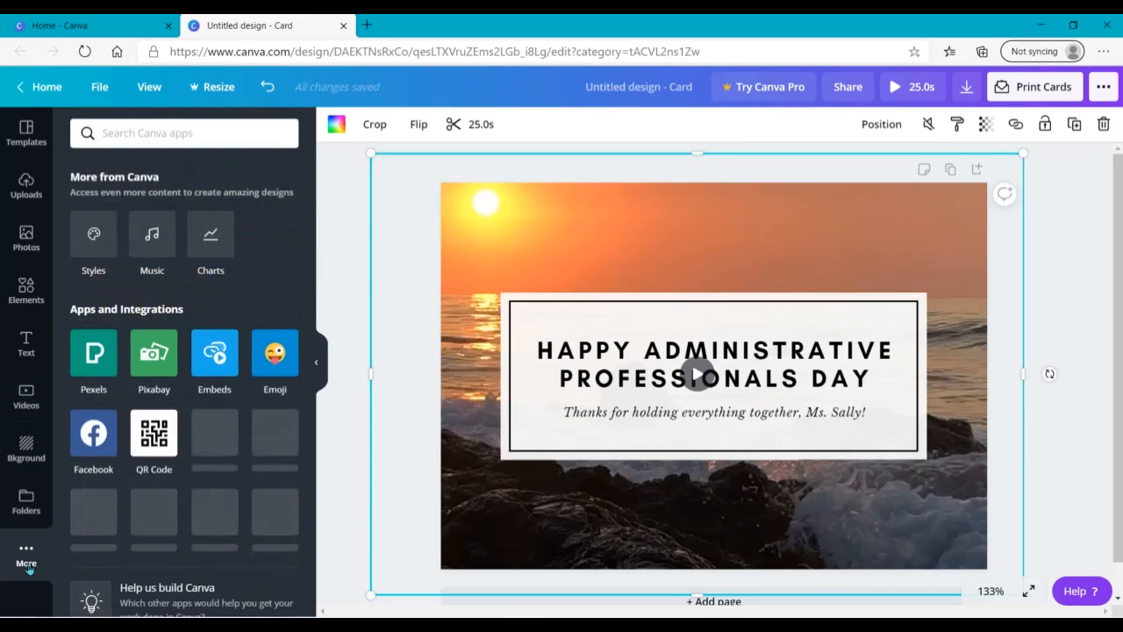
pyautogui.click(136, 237)
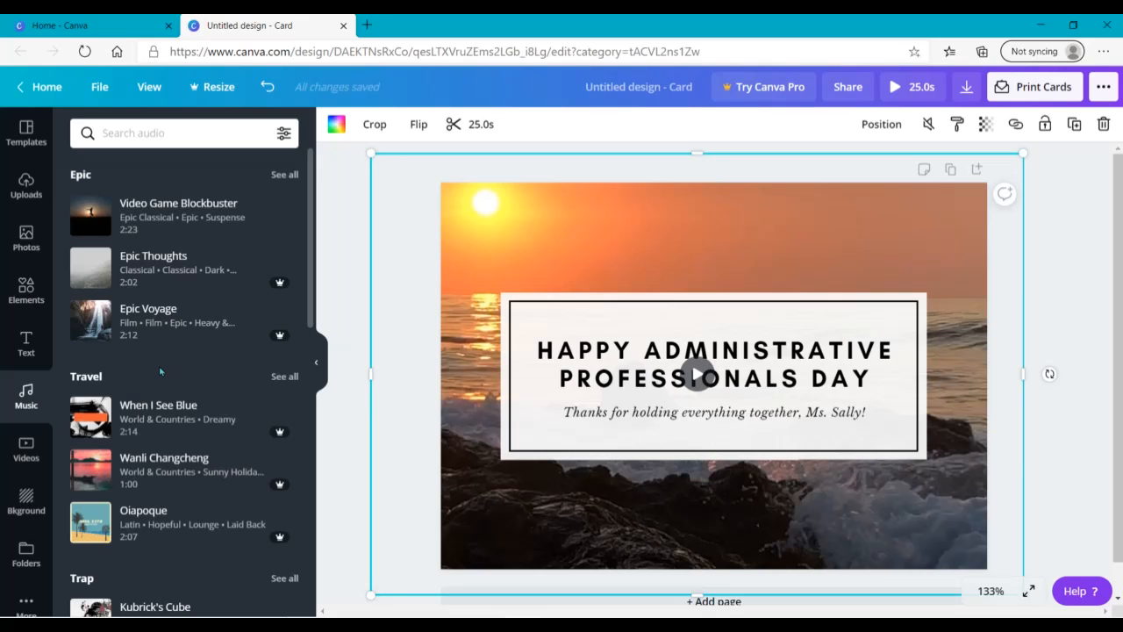
pyautogui.click(37, 441)
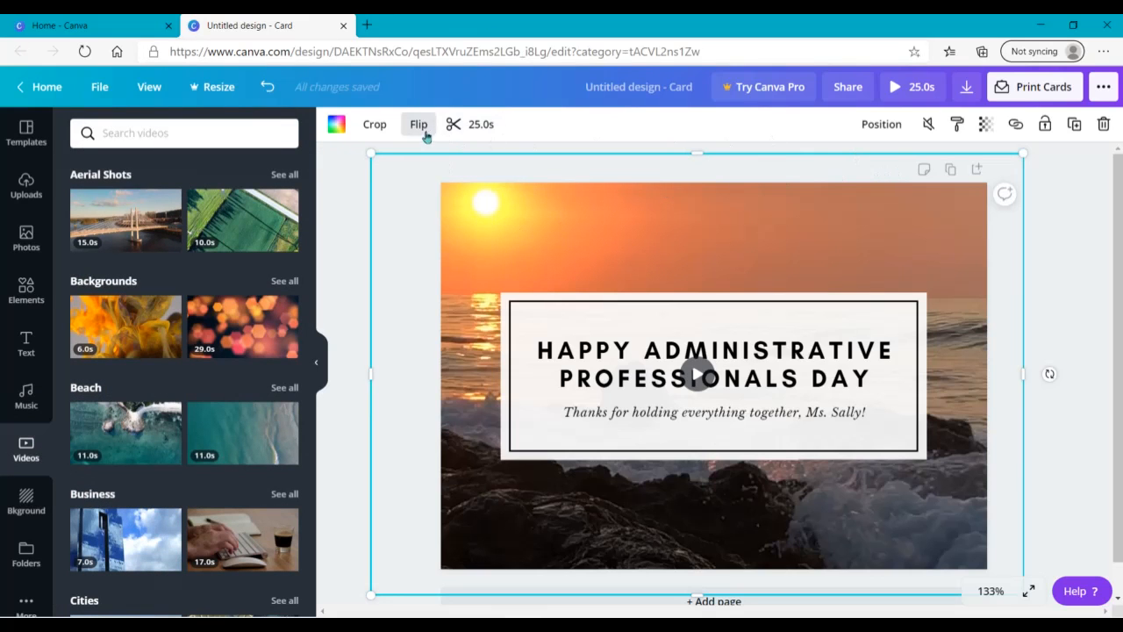
# Trim the end of the background video so the clip lasts 7.9 seconds
pyautogui.click(480, 126)
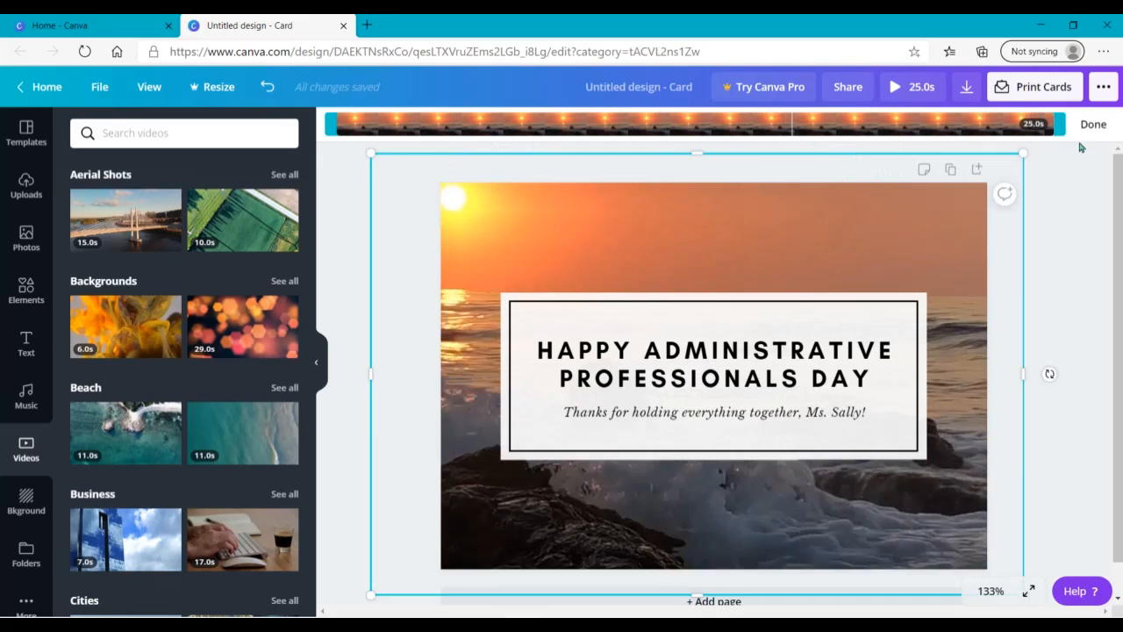
pyautogui.moveTo(1058, 127); pyautogui.dragTo(558, 130)
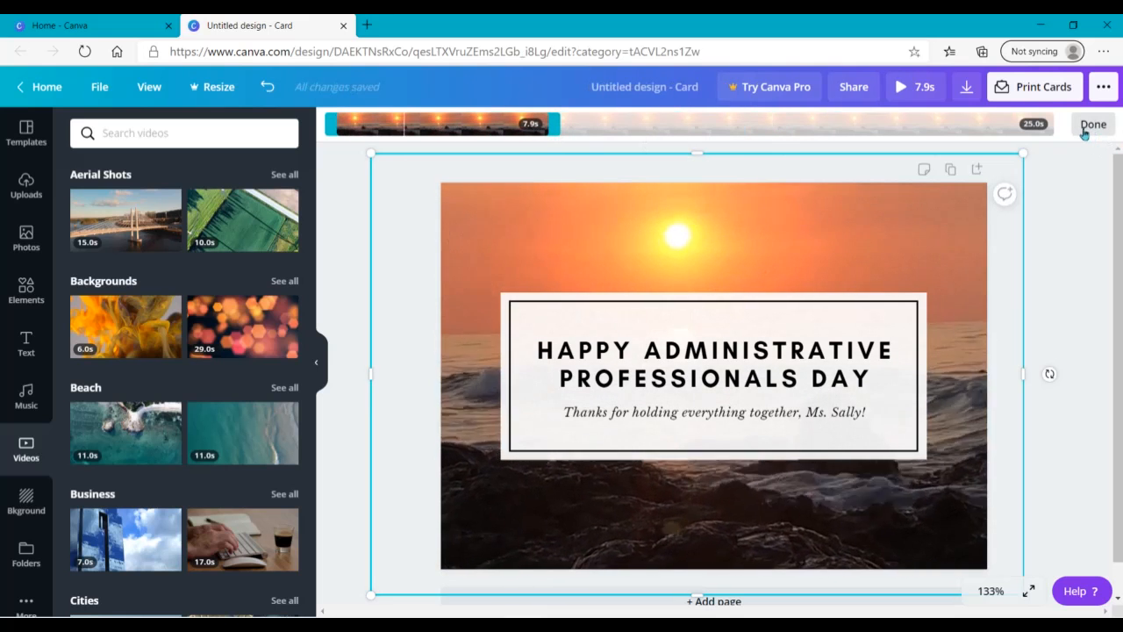
pyautogui.click(1092, 125)
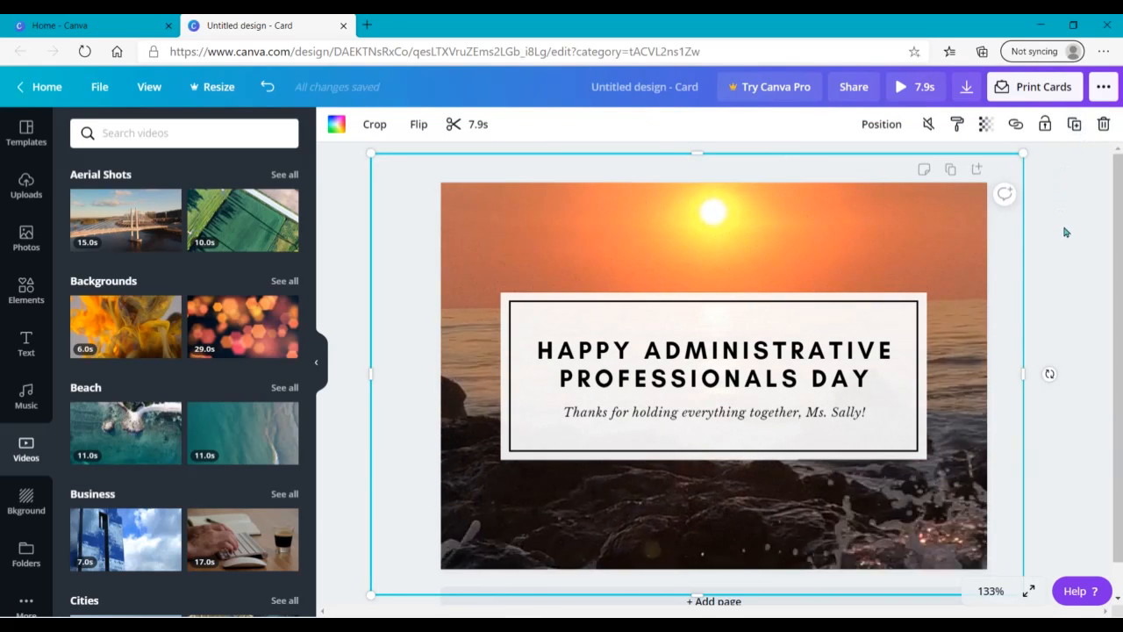
# Duplicate the background video and delete the copy
pyautogui.click(1073, 128)
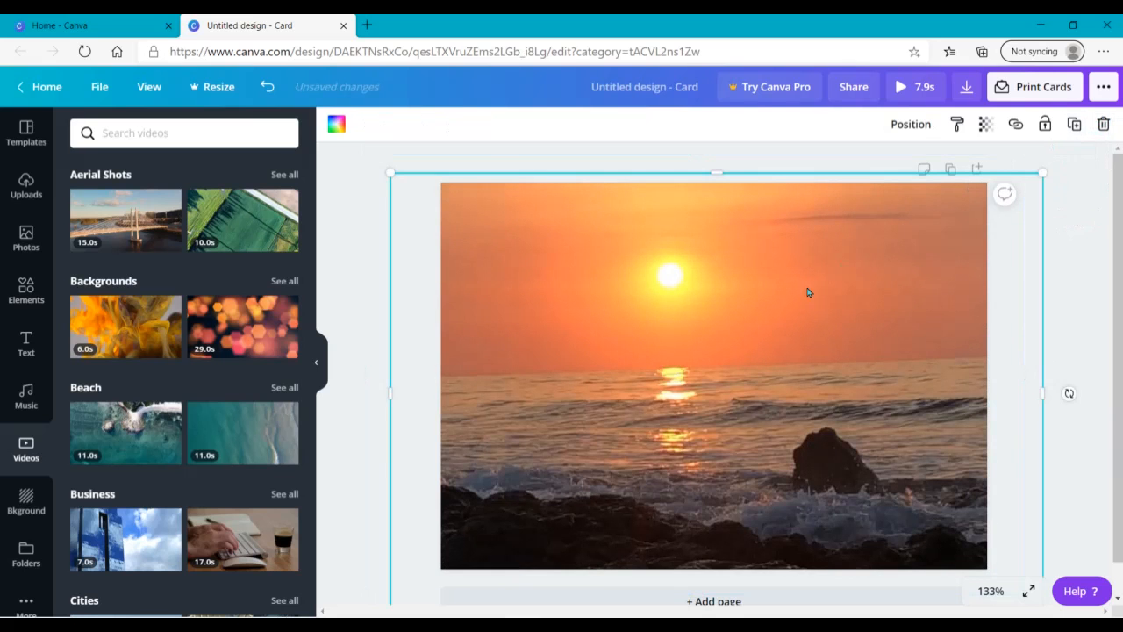
pyautogui.moveTo(714, 386); pyautogui.dragTo(581, 365)
pyautogui.press('Delete')
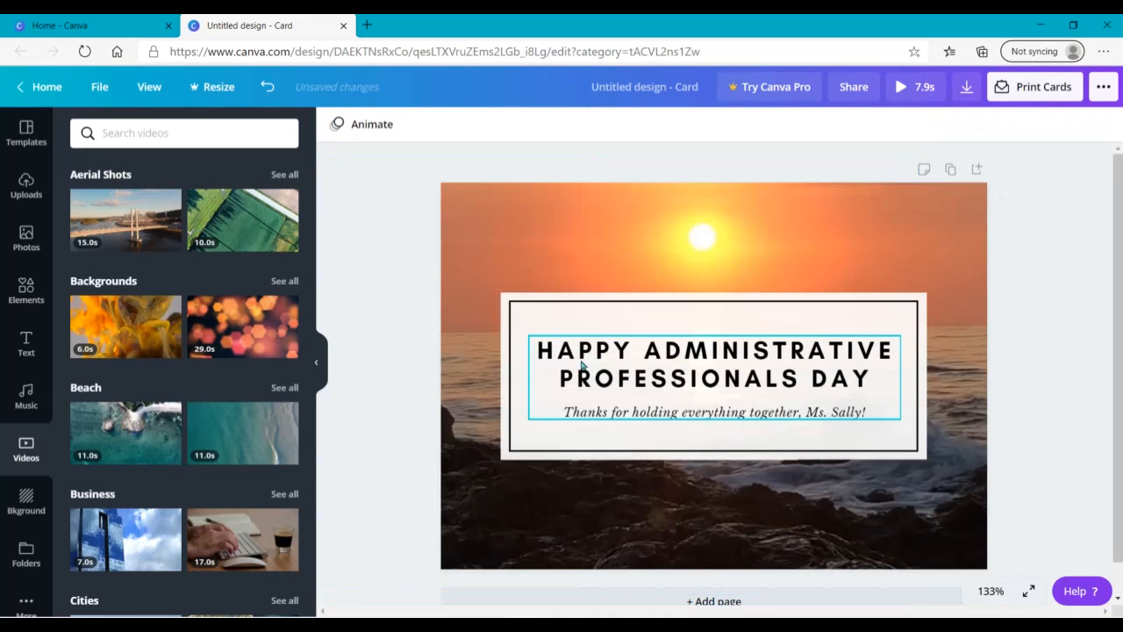
pyautogui.click(636, 261)
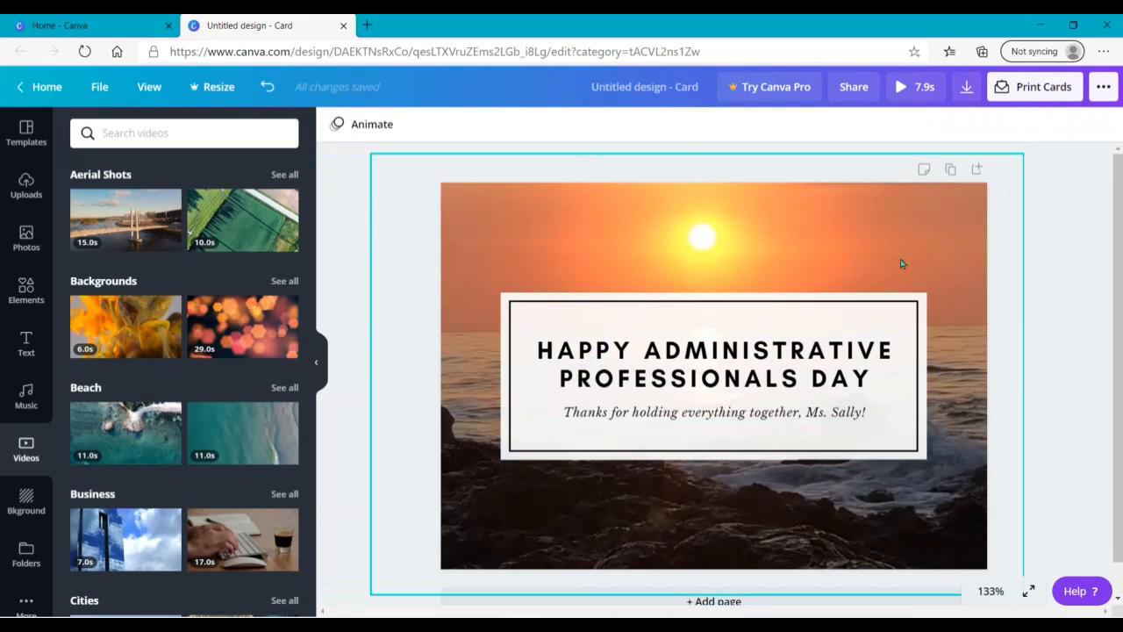